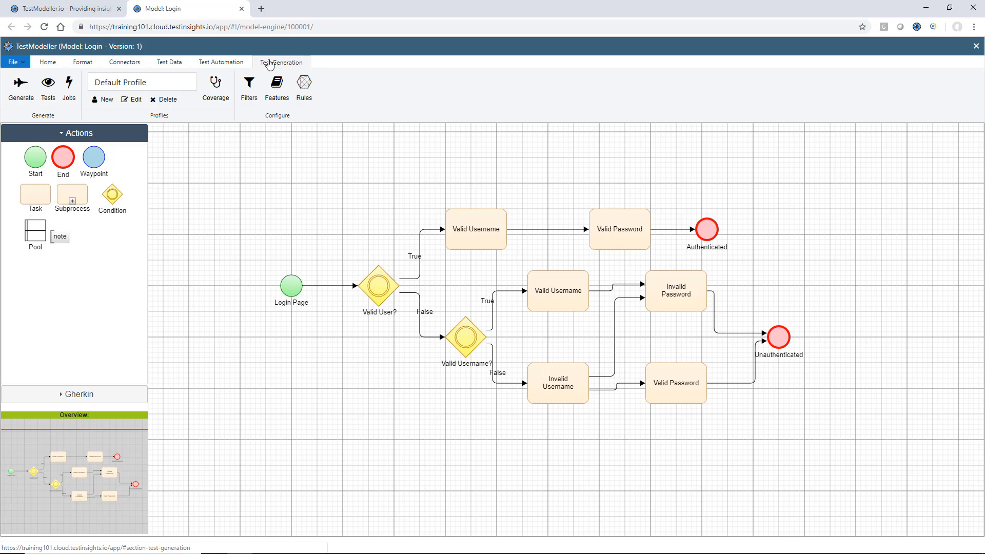
click(488, 243)
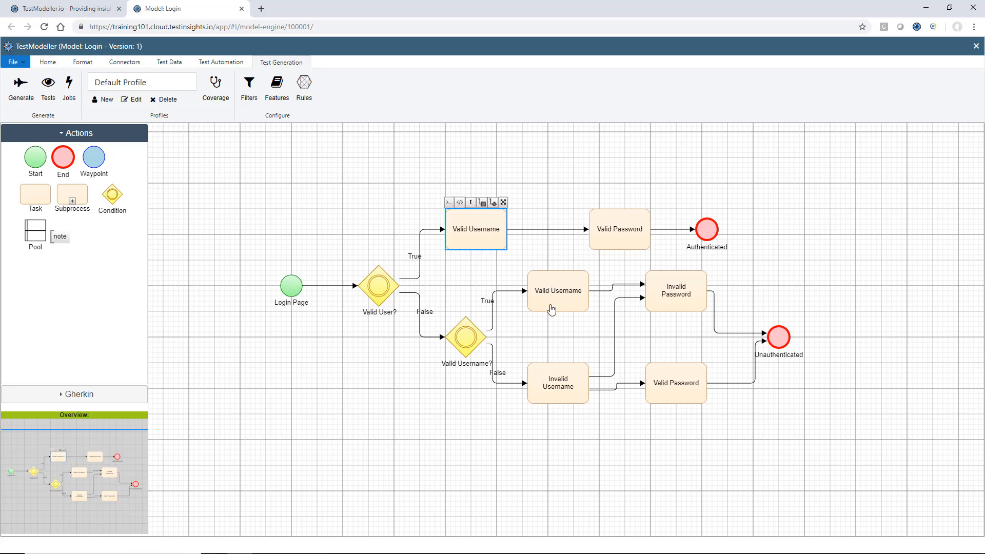
click(627, 323)
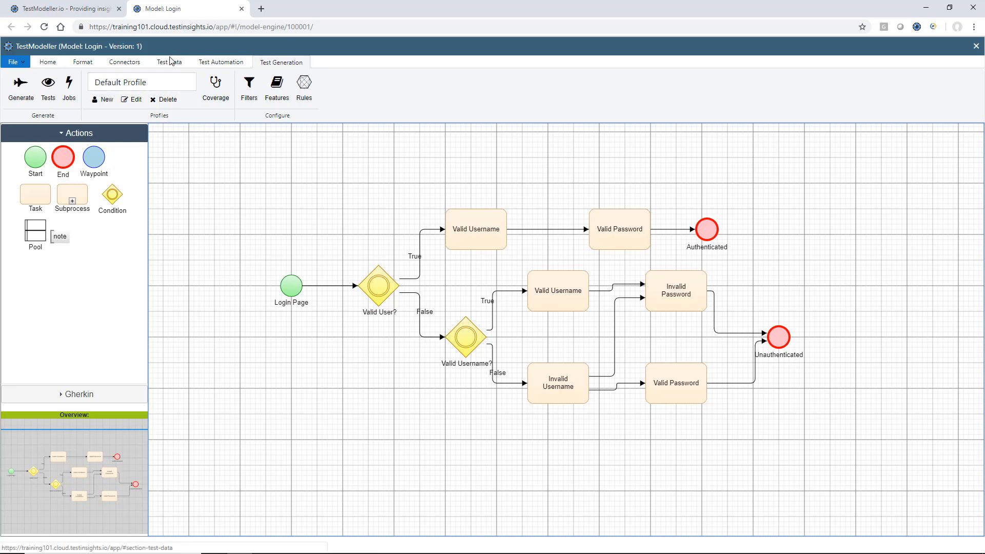
Add a test data variable named Email with the type Model Variable and no default value.
click(178, 71)
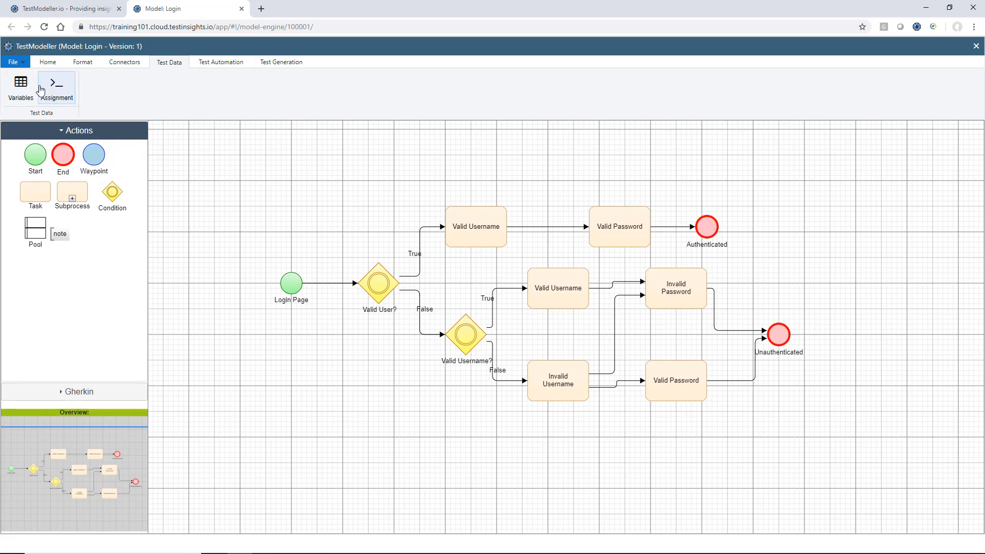
click(23, 89)
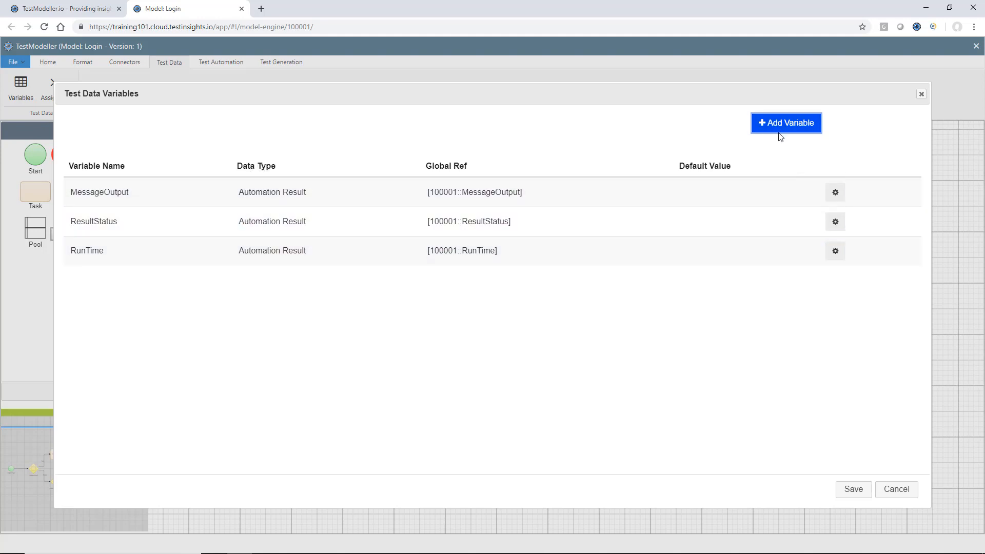
click(801, 135)
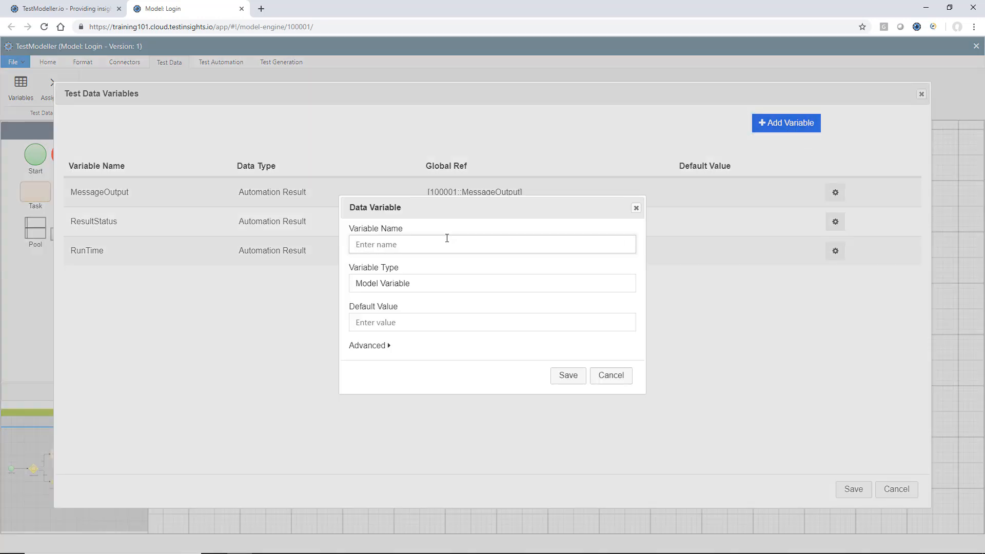
text(Email)
click(359, 320)
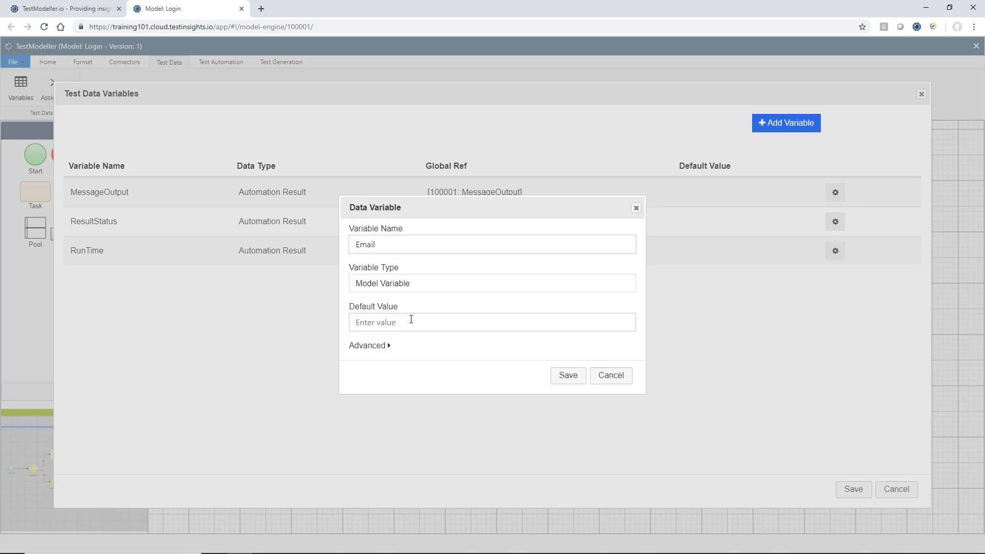
click(567, 376)
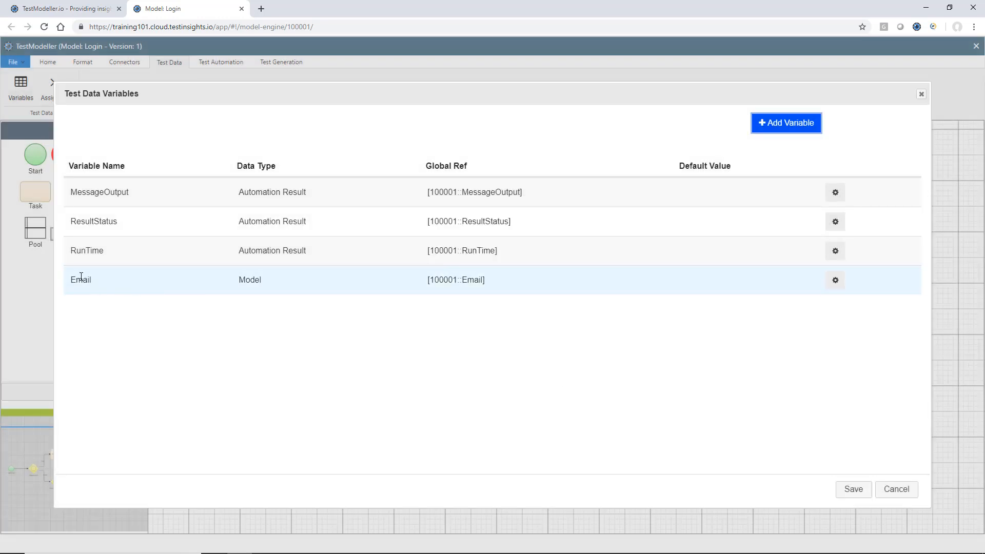
Add a second model variable named Password and save the test data variables.
click(779, 124)
text(Password)
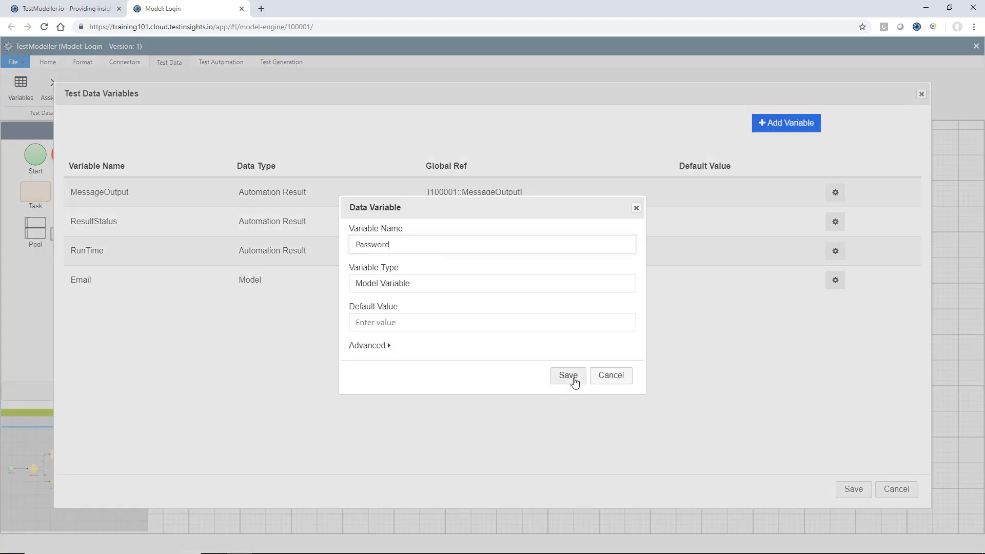
click(568, 375)
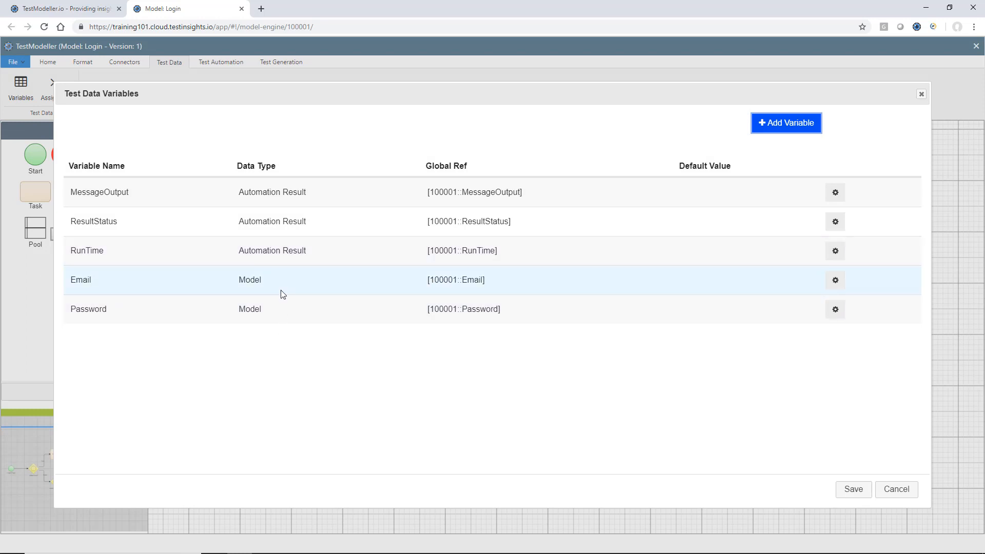
click(854, 491)
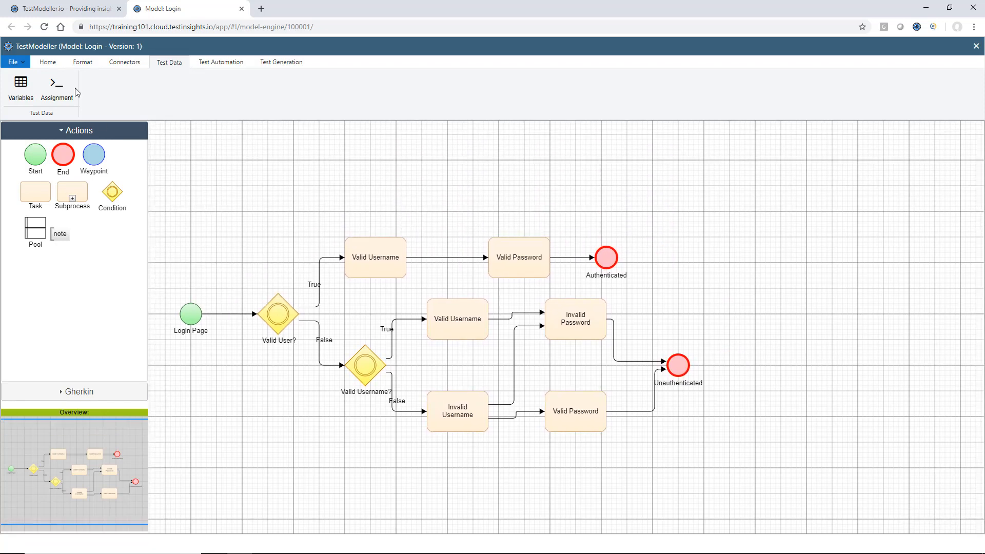
Start a test data assignment for the Valid Username task on the authenticated path, choosing the Email variable.
click(58, 88)
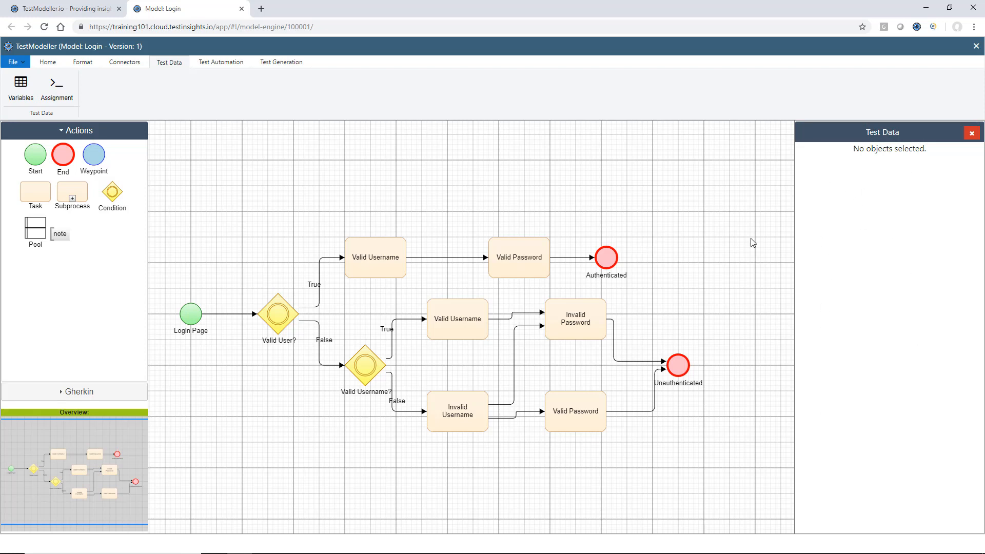
click(375, 271)
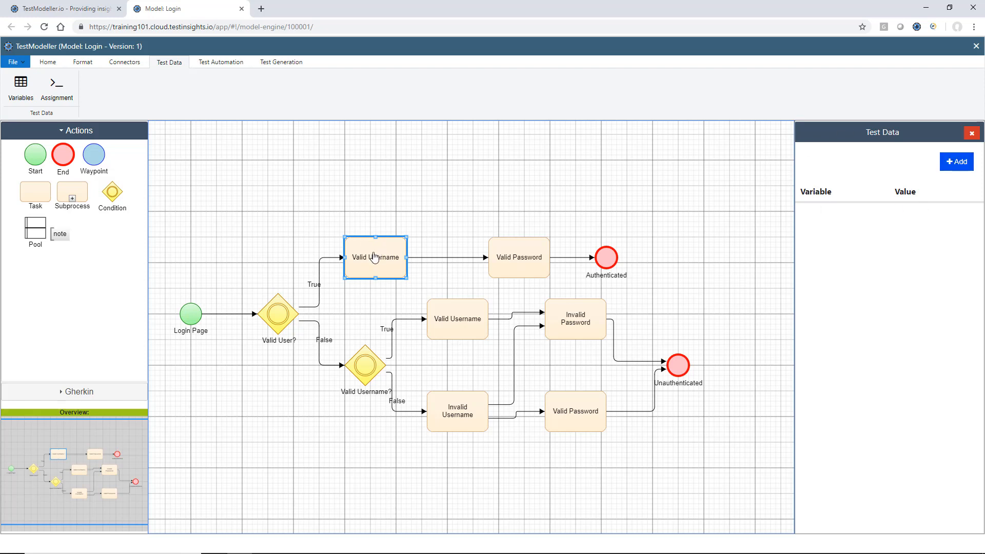
mouse_move(375, 257)
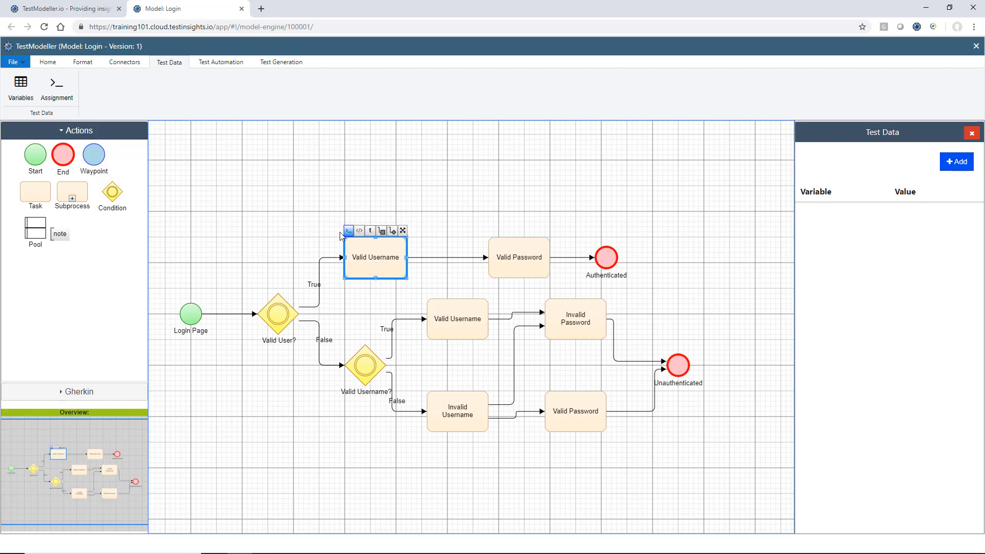
click(949, 165)
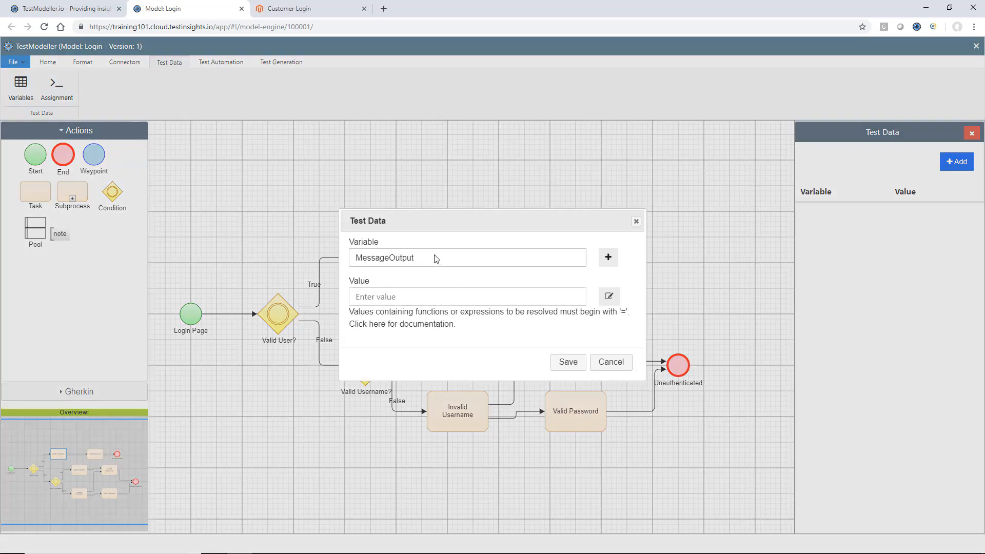
click(454, 258)
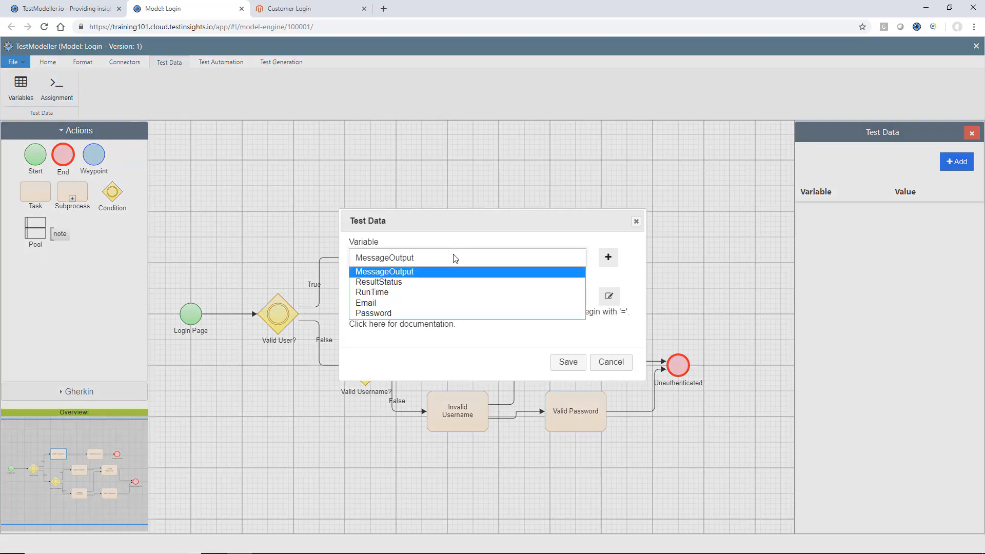
click(420, 303)
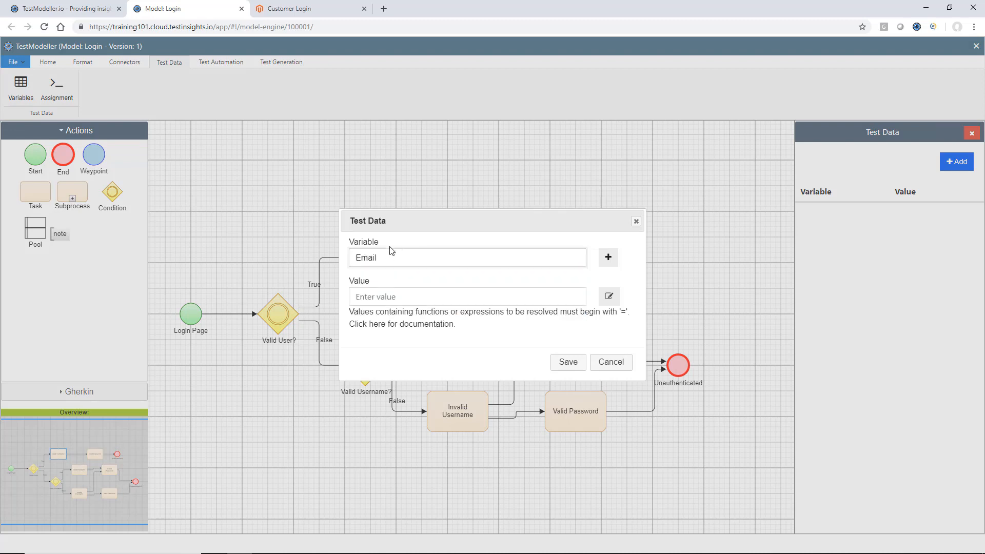
Copy the demo customer's email from the Customer Login page into the Email assignment's value and save it.
click(297, 12)
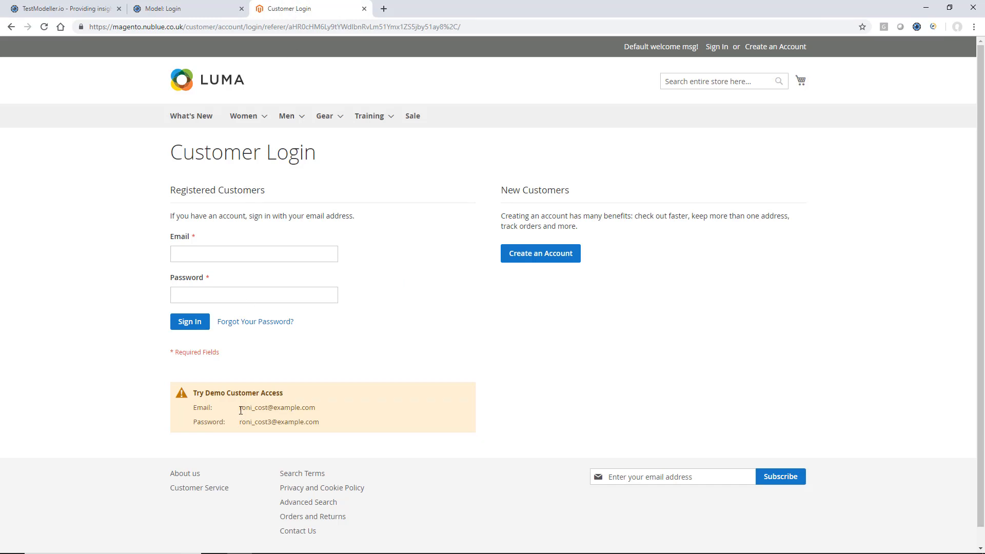
drag(240, 408, 316, 406)
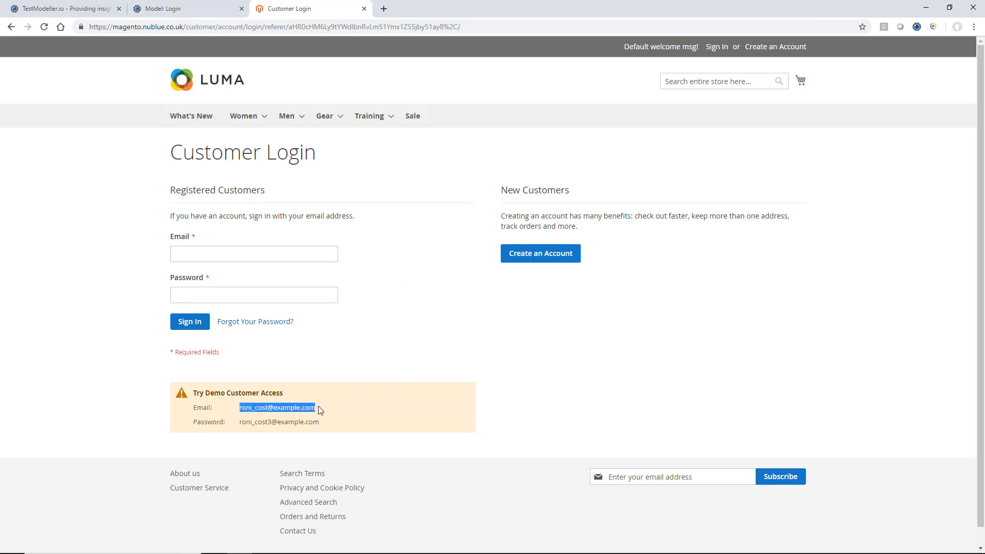
click(218, 14)
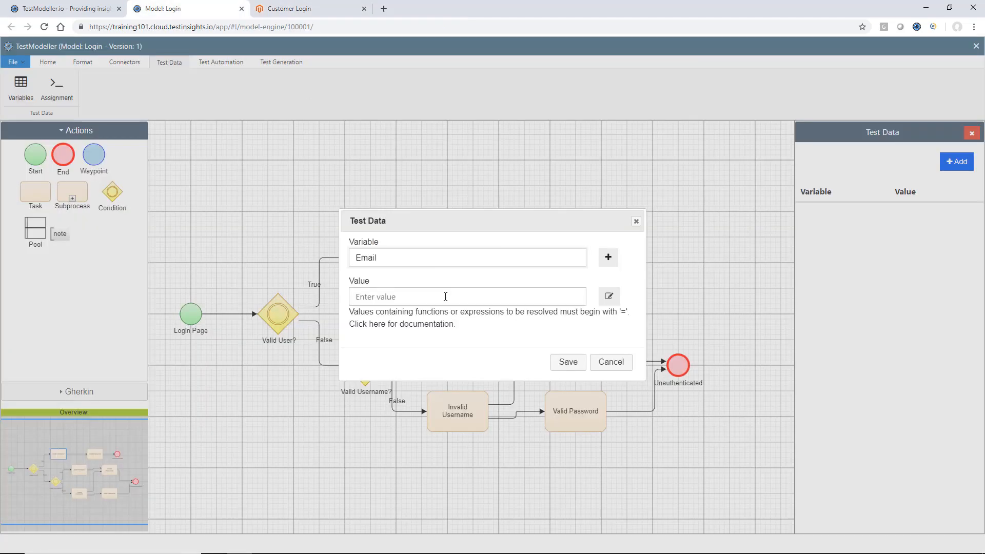
key(ctrl+v)
drag(459, 220, 608, 175)
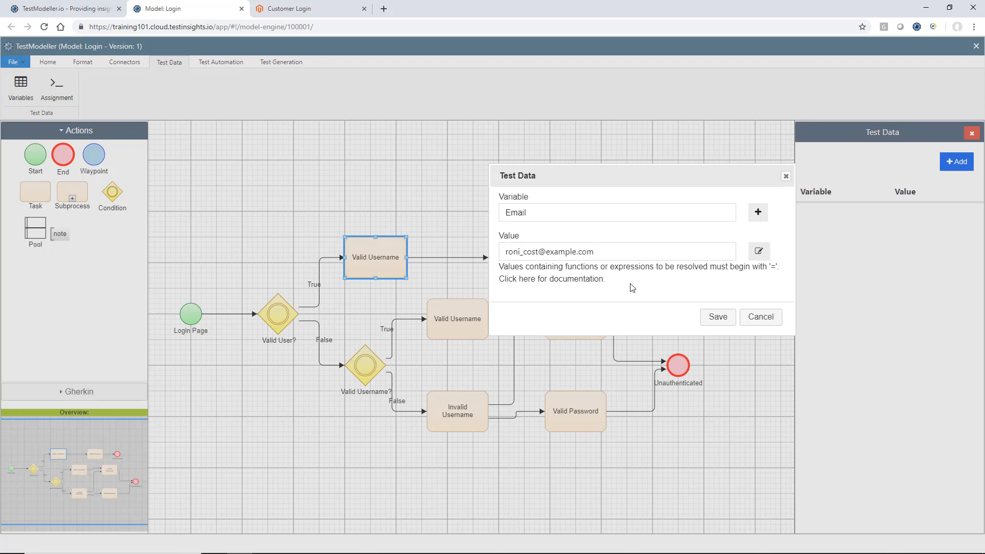
click(723, 320)
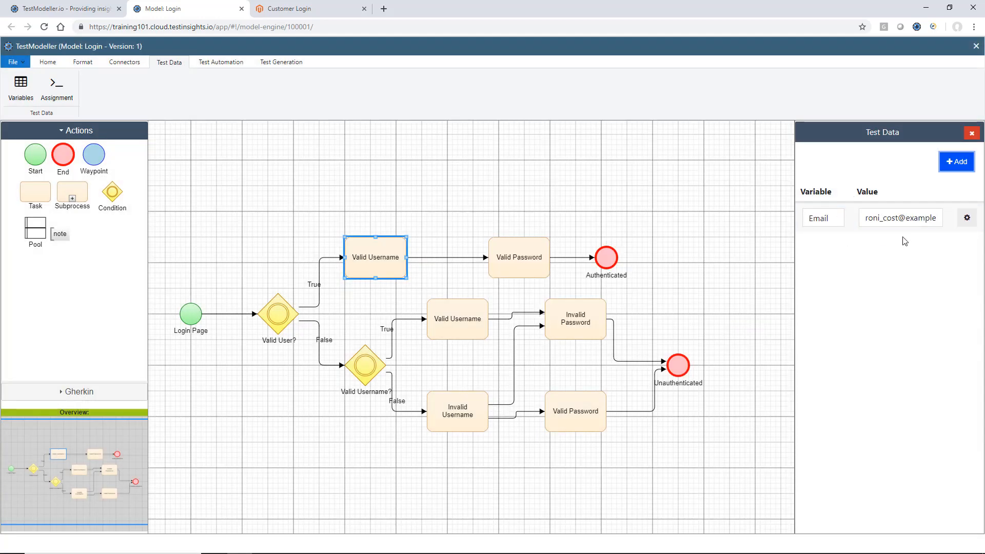
Assign the same demo email to the Email variable on the Valid Username task leading to Invalid Password.
mouse_move(611, 274)
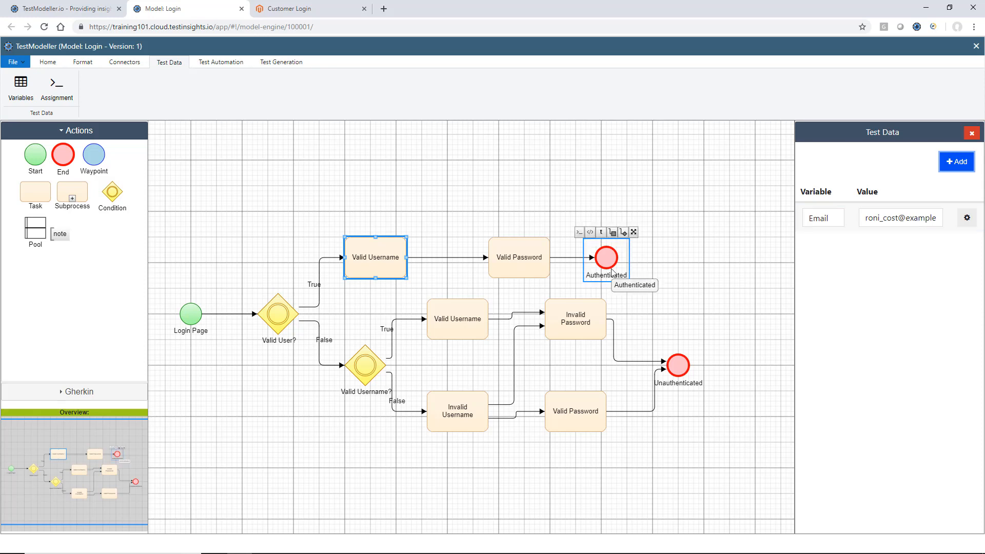
click(472, 314)
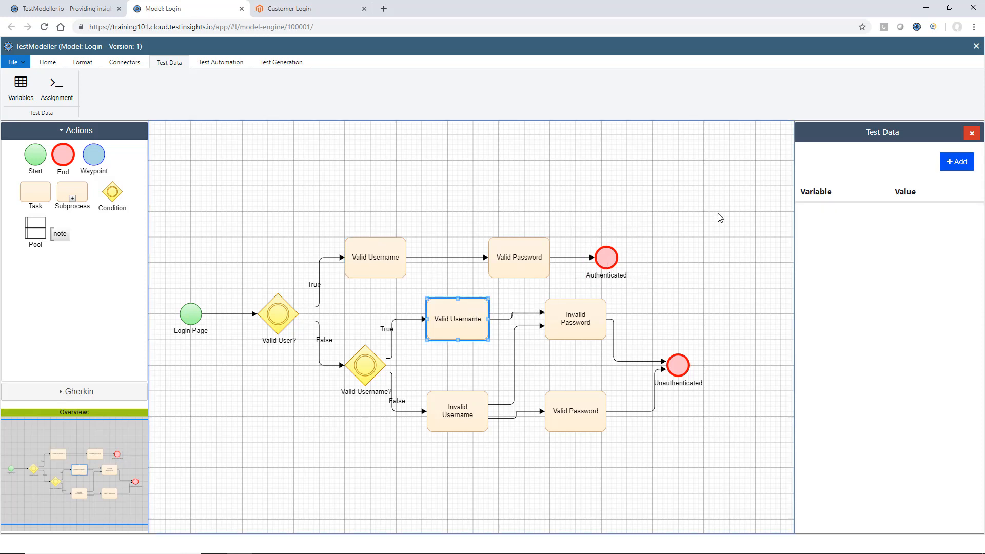
click(955, 162)
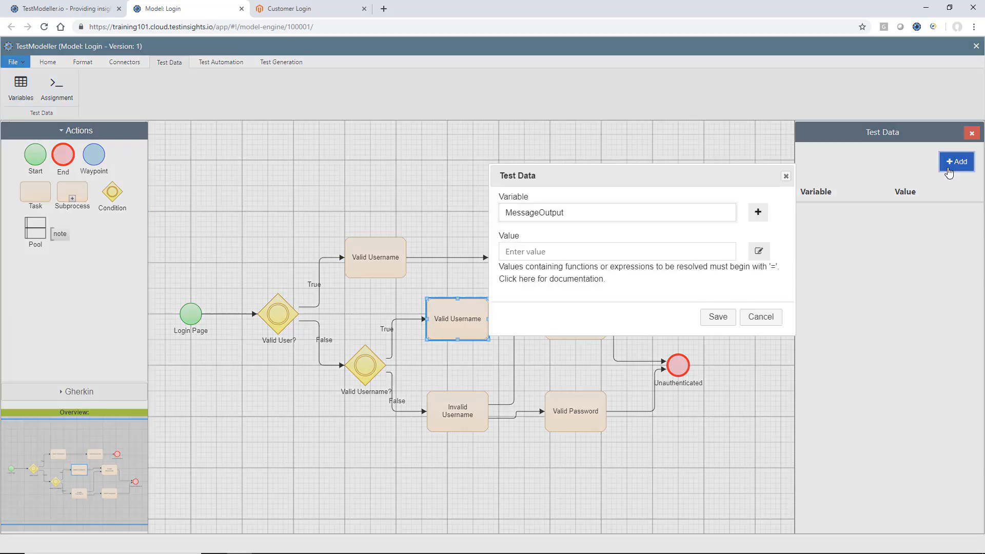
click(548, 214)
click(568, 256)
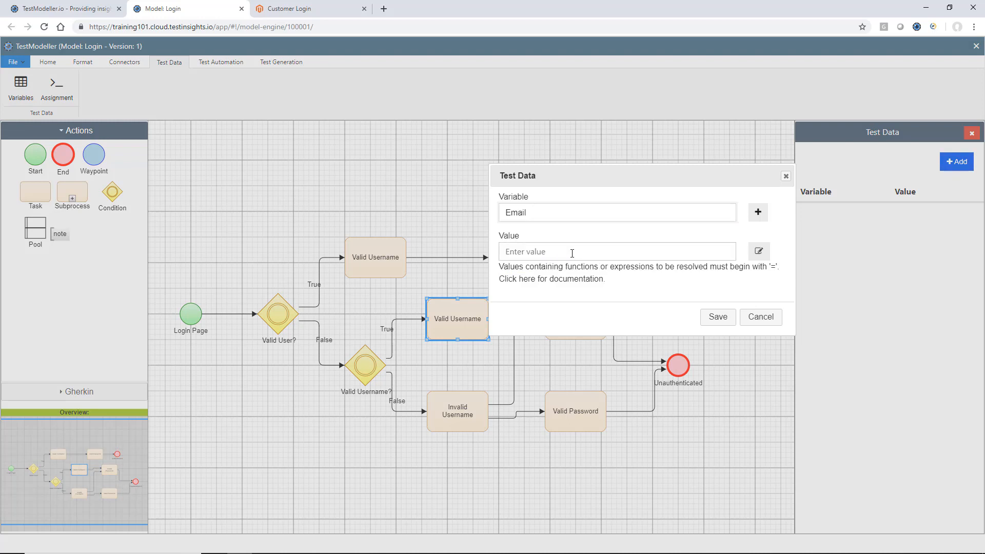
key(ctrl+v)
click(718, 317)
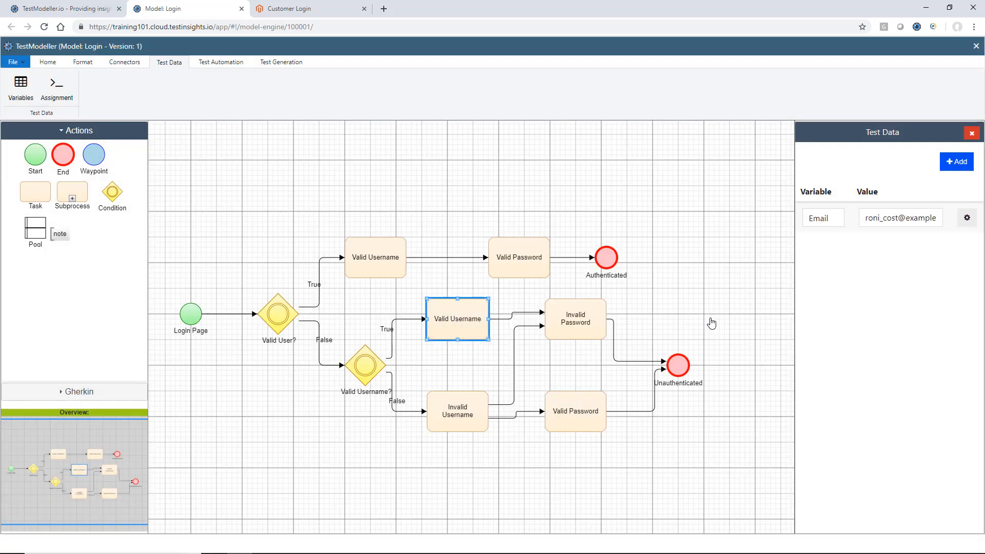
Select the Valid Password task before Authenticated and copy the demo customer's password from the Customer Login page.
click(567, 214)
click(535, 250)
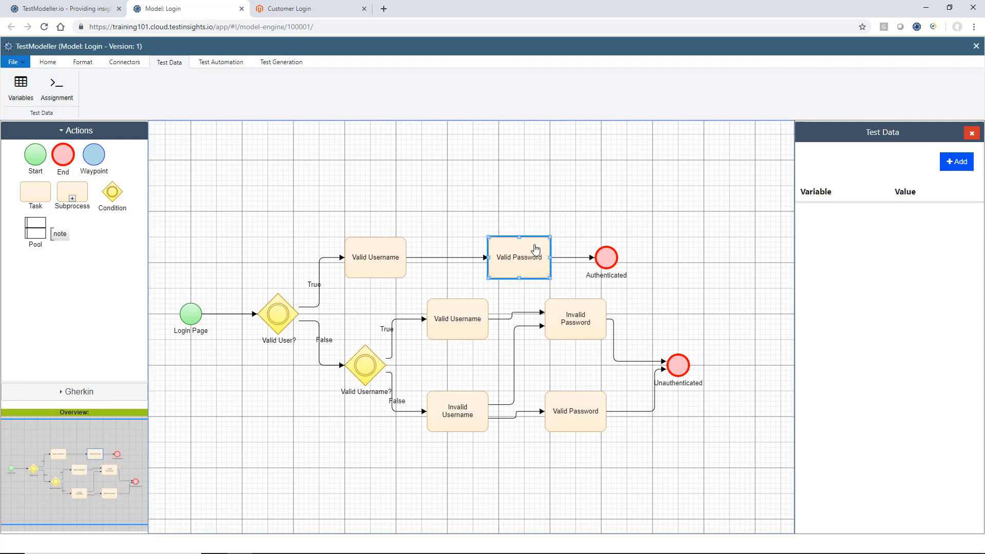
click(256, 8)
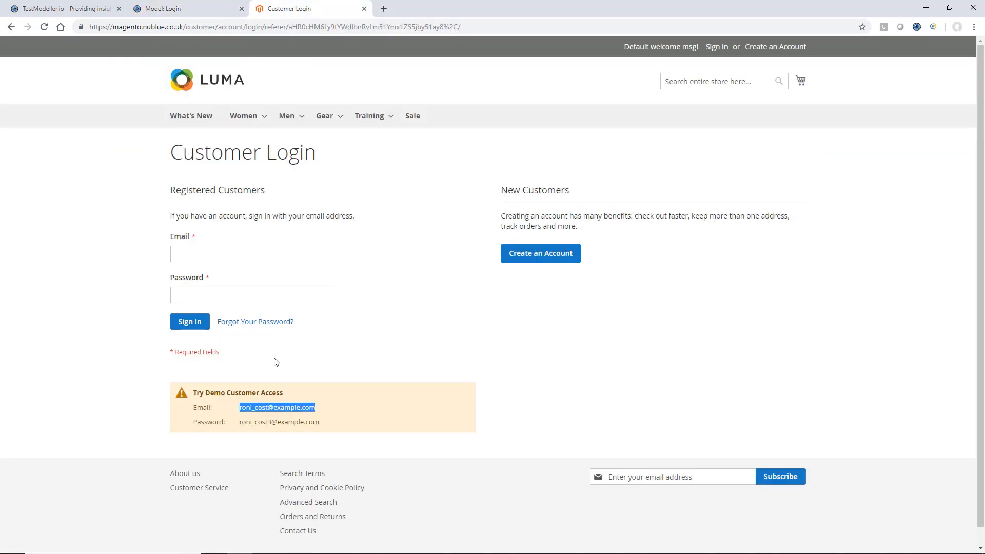
click(280, 428)
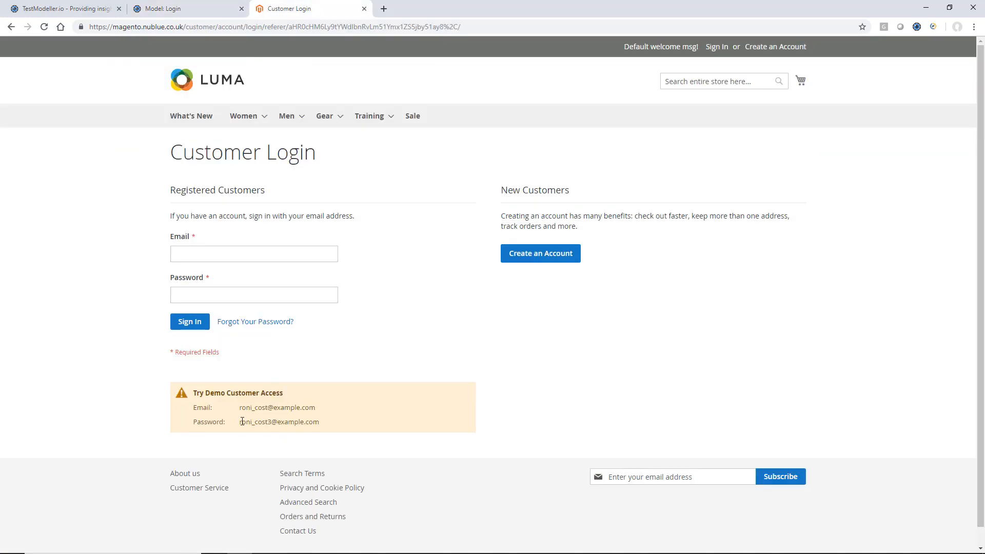
drag(242, 421, 325, 420)
click(325, 424)
key(ctrl+shift+Tab)
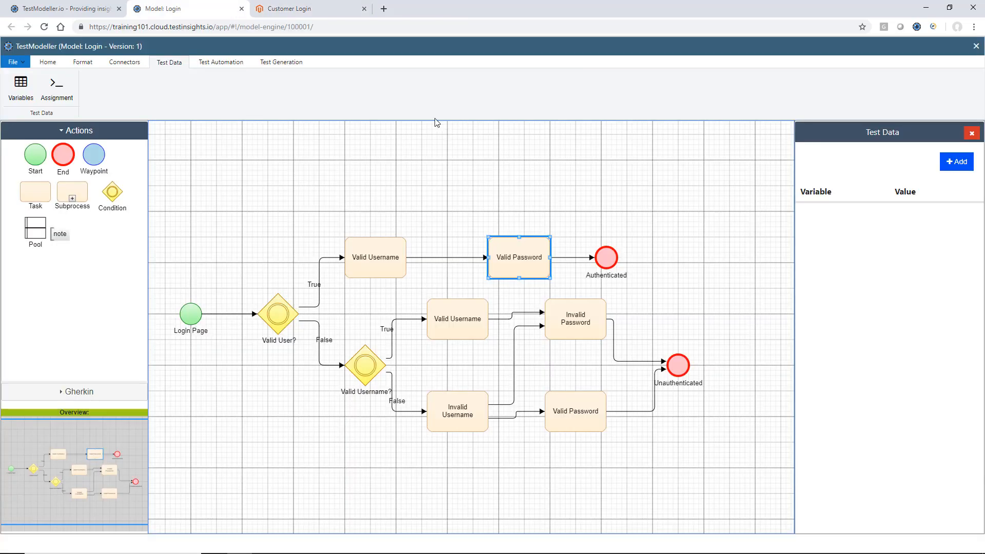
Assign the copied demo password to the Password variable on the Valid Password task before Authenticated.
click(956, 161)
click(588, 210)
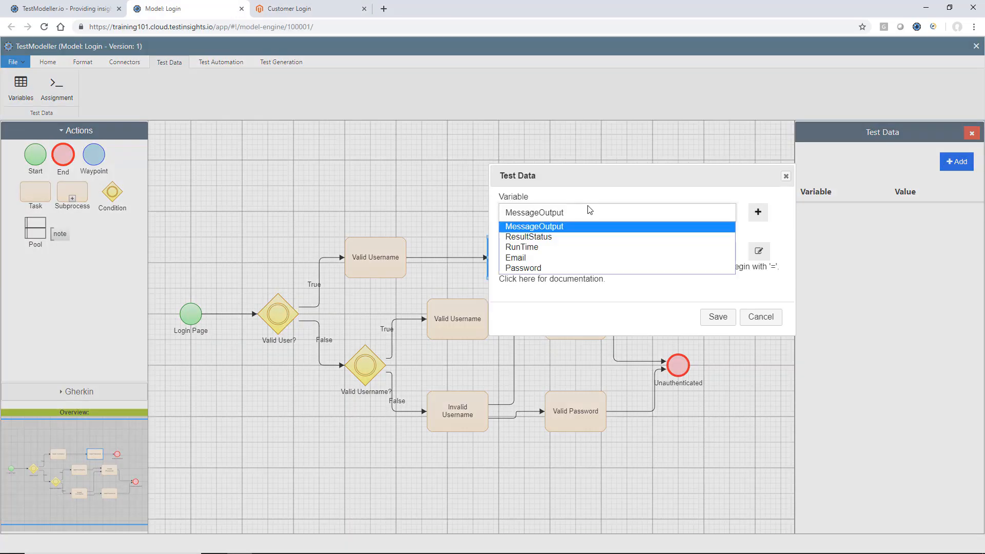
click(588, 267)
click(616, 248)
key(ctrl+v)
click(716, 317)
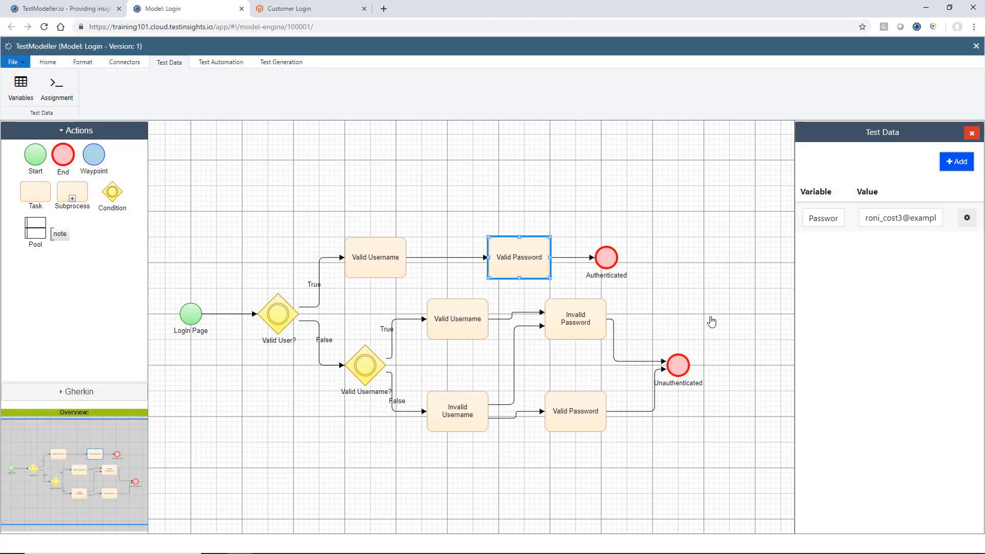
Assign the copied demo password to the Password variable on the Valid Password task that follows Invalid Username.
click(590, 410)
click(956, 162)
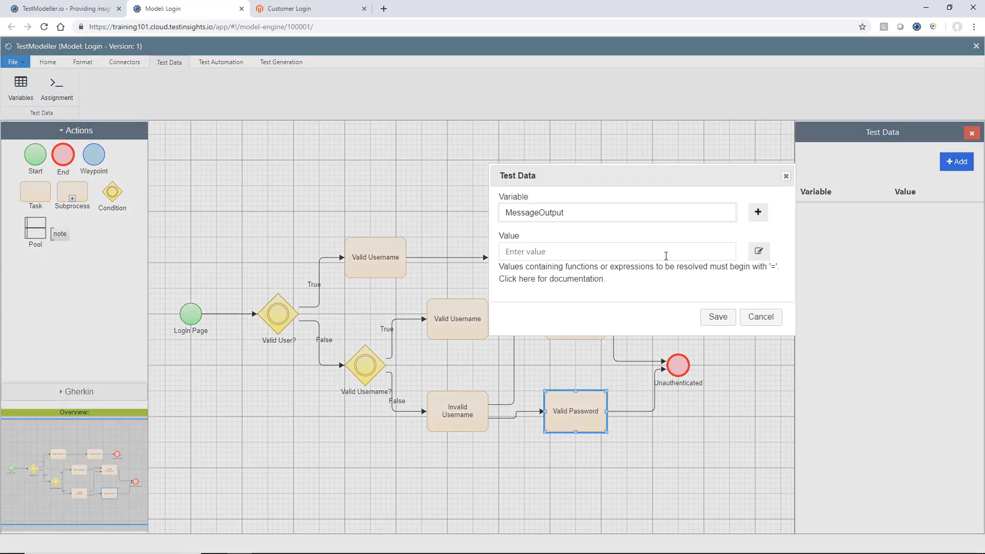
click(644, 219)
click(617, 266)
click(636, 251)
key(ctrl+v)
click(716, 317)
click(718, 323)
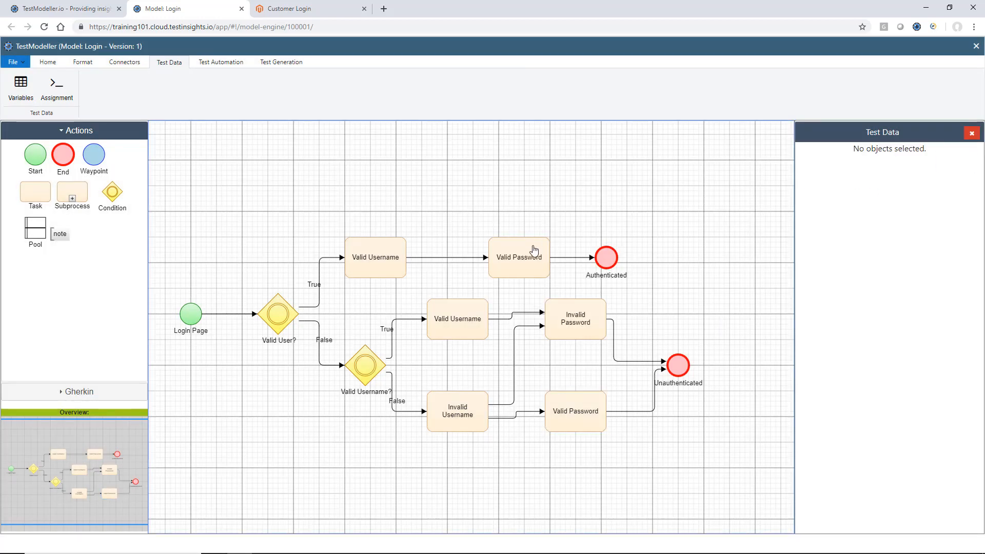
Check the test data assigned to the Valid Username and Valid Password tasks on the authenticated path.
click(382, 250)
click(512, 272)
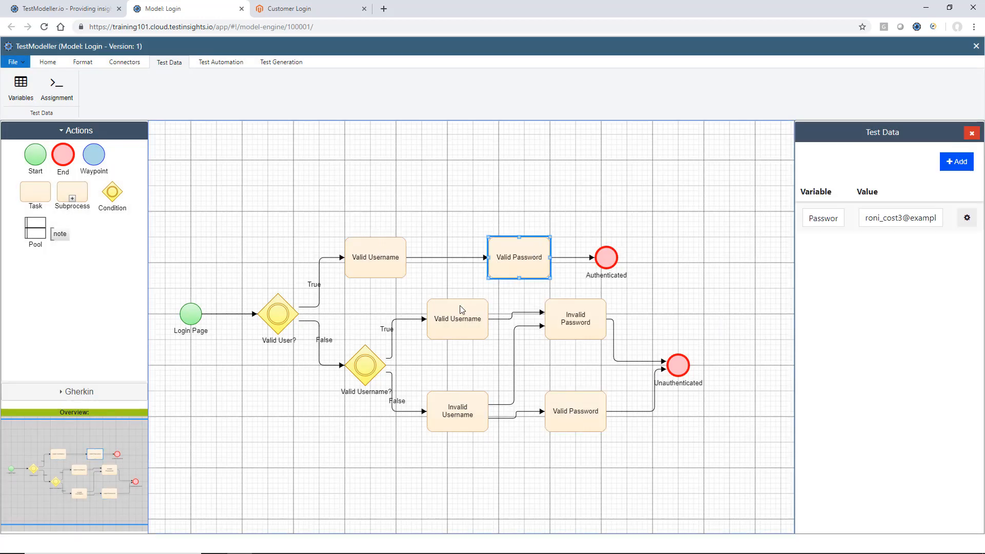
Check the test data assigned to the username and password tasks on the unauthenticated paths.
click(458, 318)
click(579, 405)
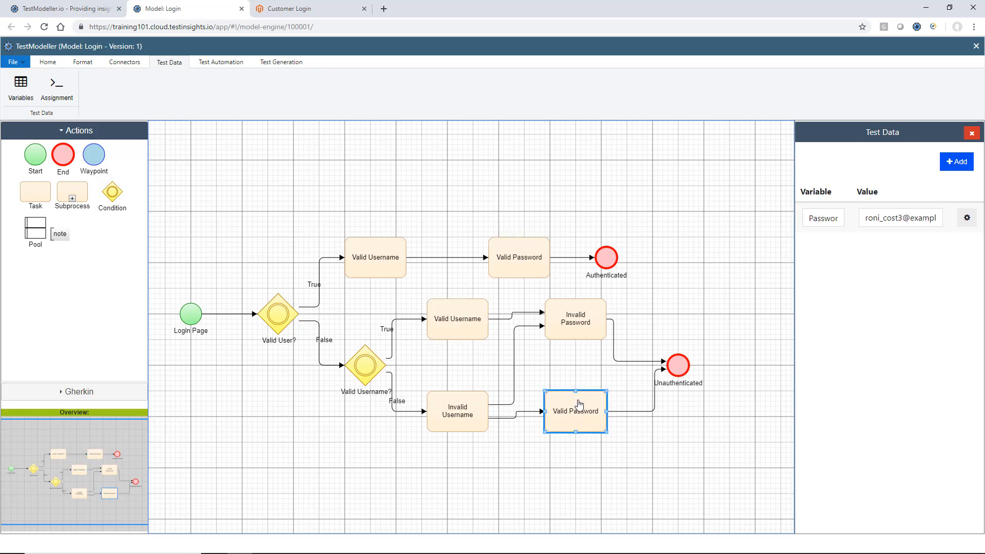
click(479, 400)
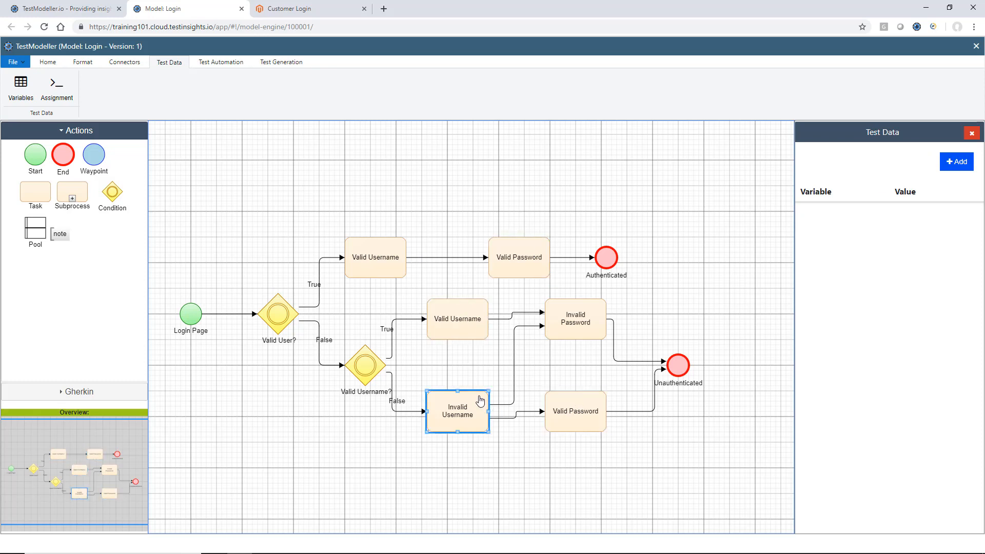
click(585, 324)
Assign a plain first name as the Email variable's value on the Invalid Username task.
click(481, 399)
mouse_move(465, 413)
click(951, 163)
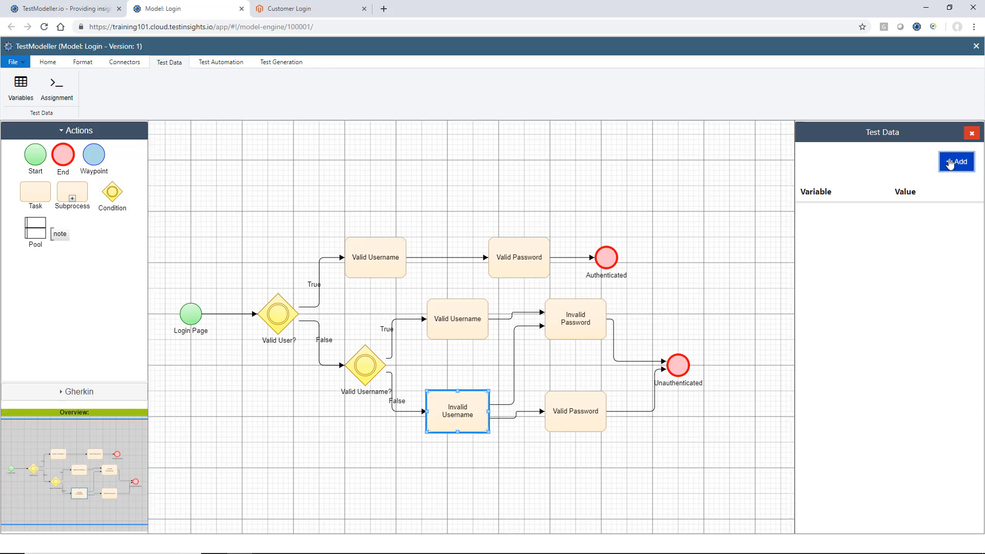
click(600, 213)
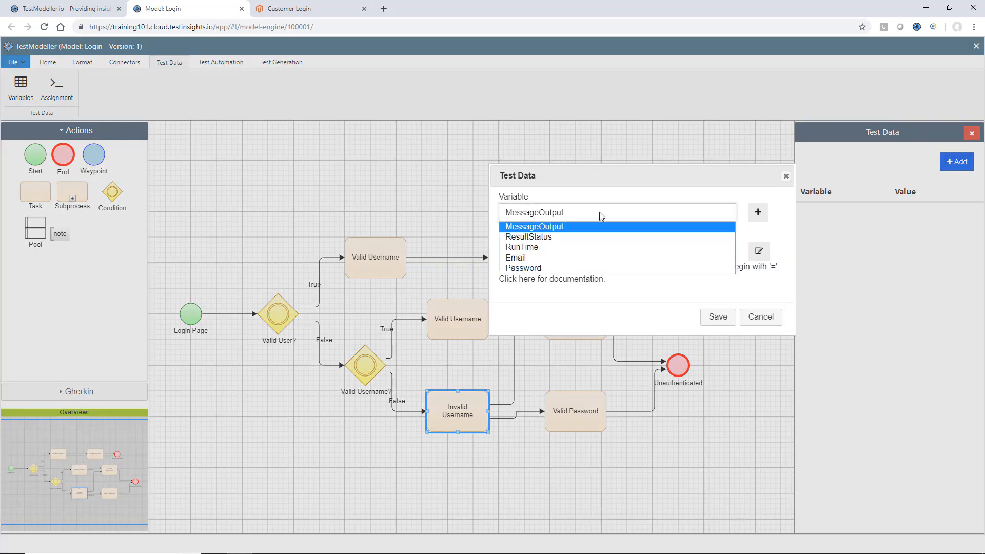
click(595, 258)
text(james)
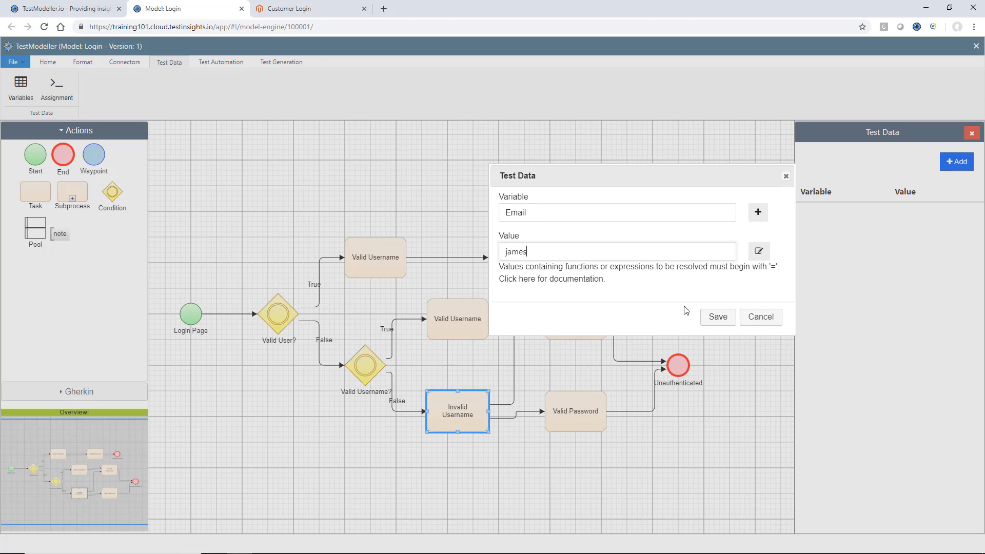
click(717, 317)
Assign an overly long invalid password to the Password variable on the Invalid Password task.
click(591, 332)
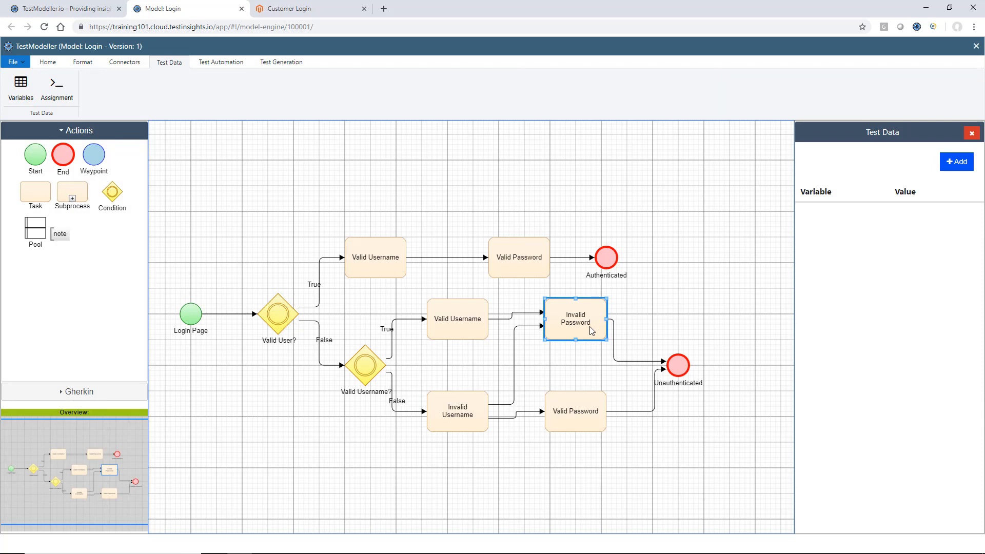
click(944, 165)
click(632, 210)
click(575, 268)
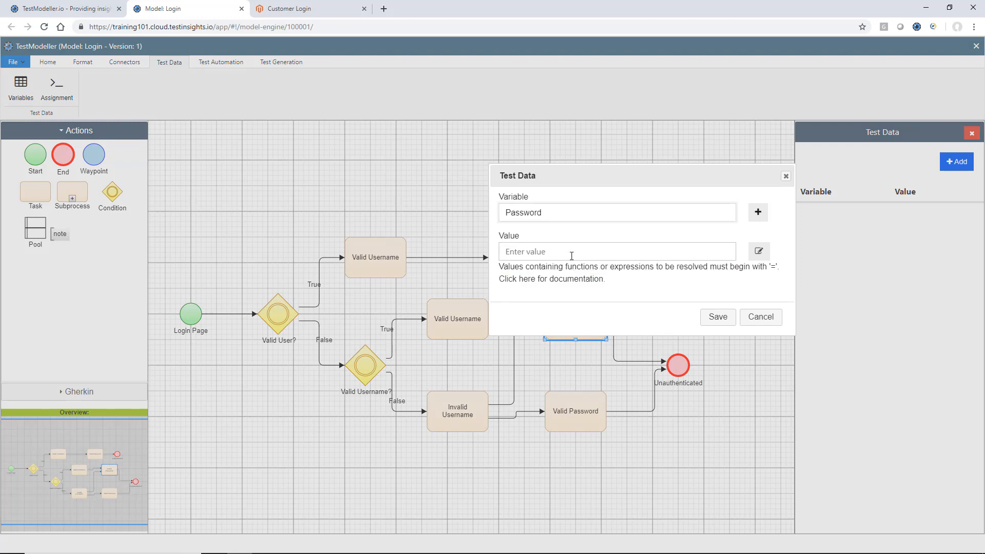
click(571, 255)
text(passwordtoolon)
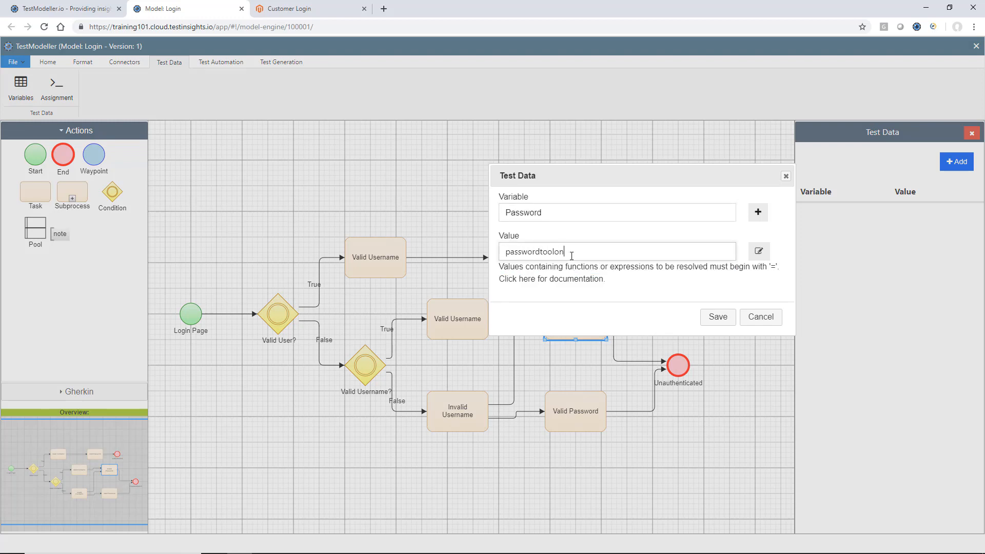
text(login)
click(718, 317)
Review the variable assignments on every username and password task across the authenticated and unauthenticated paths.
click(380, 248)
click(529, 252)
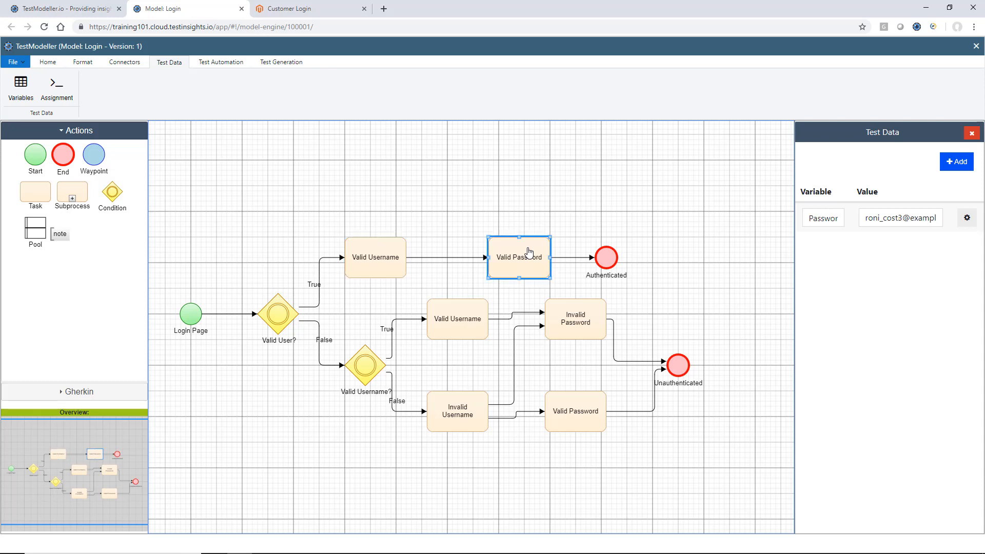
click(564, 326)
click(443, 326)
click(445, 415)
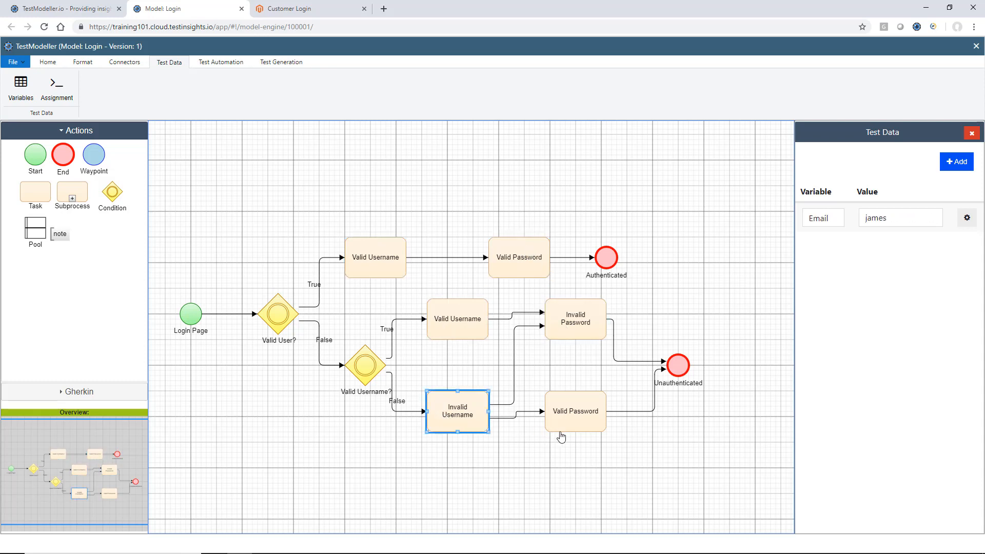
click(581, 423)
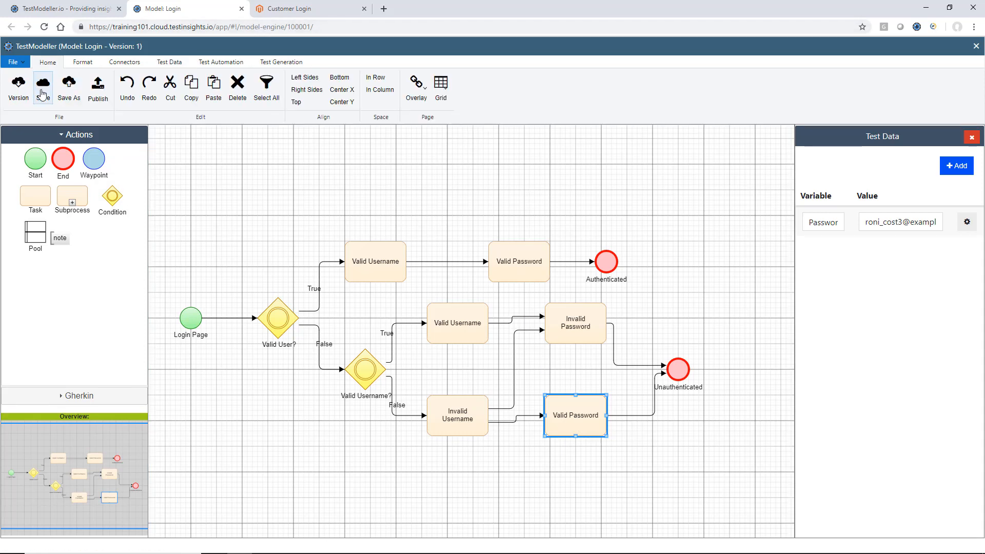
Save the Login model and generate its test cases with the Default Profile.
click(37, 88)
click(377, 314)
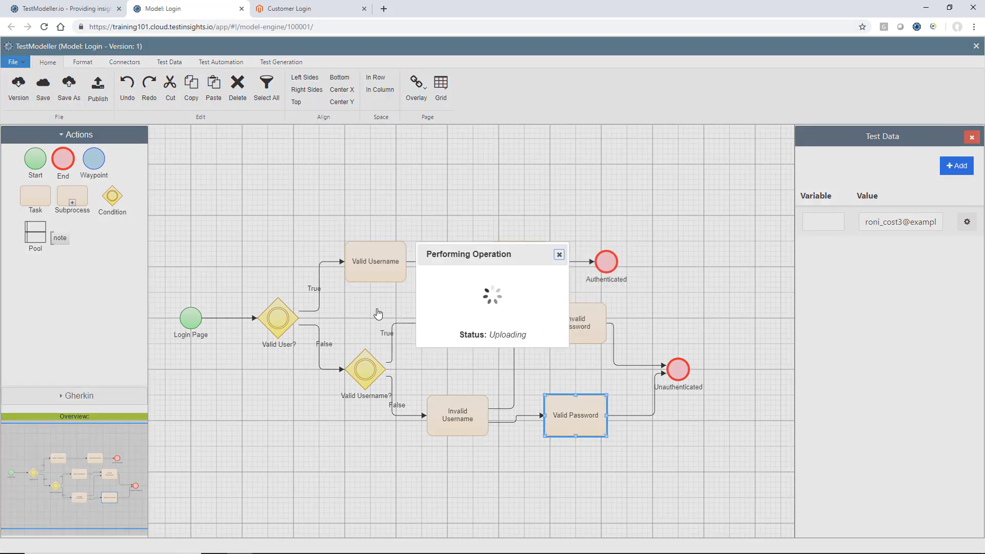
click(283, 62)
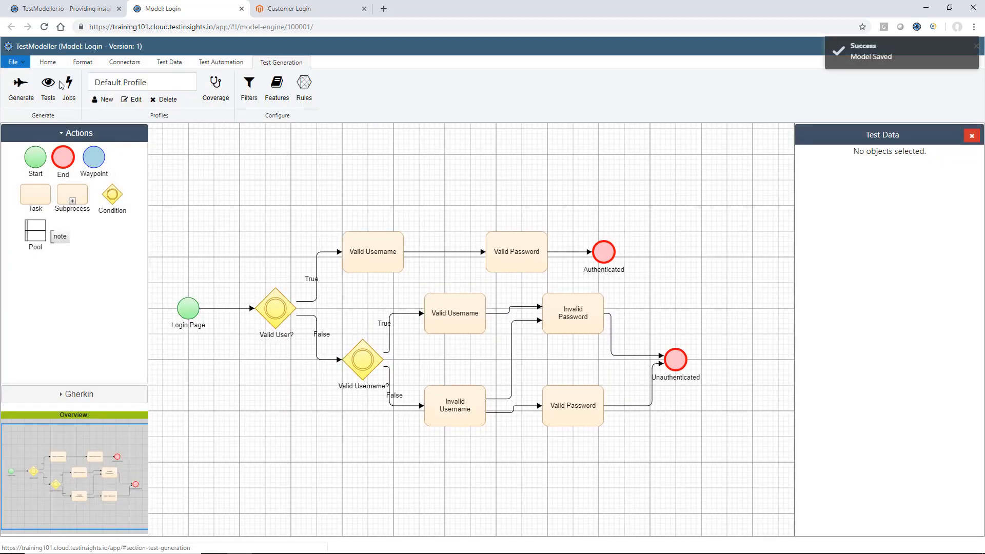
click(28, 86)
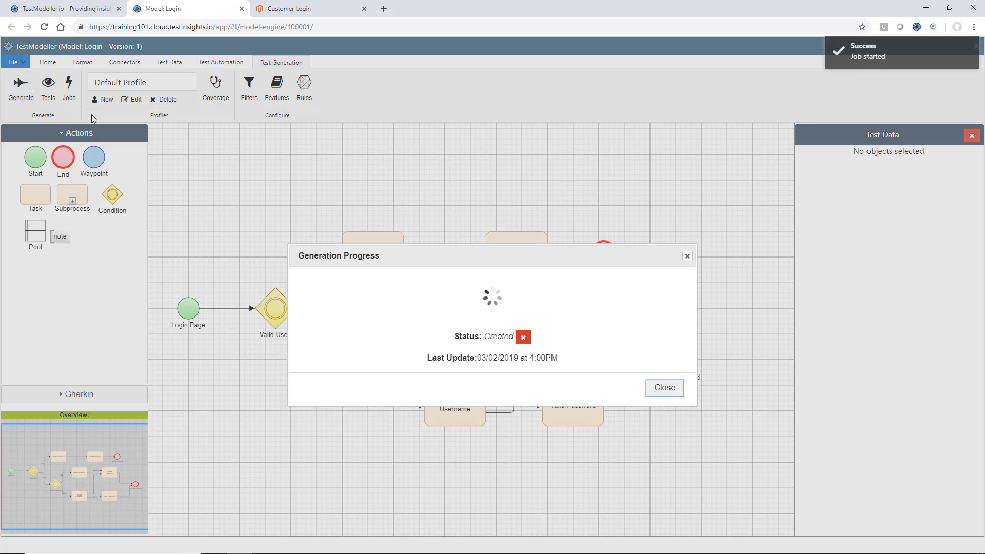
click(664, 388)
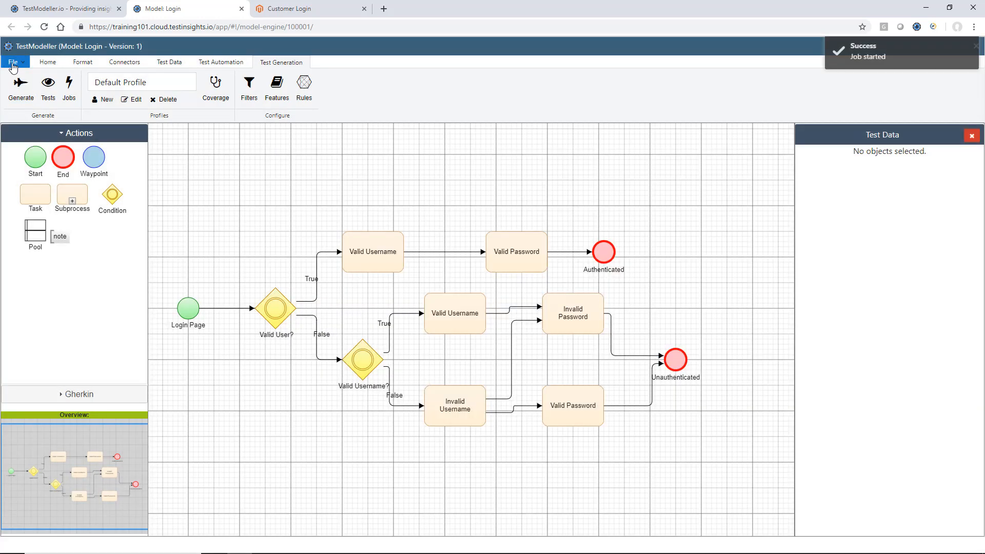
List the generated test cases and examine the model path that each one covers.
click(55, 87)
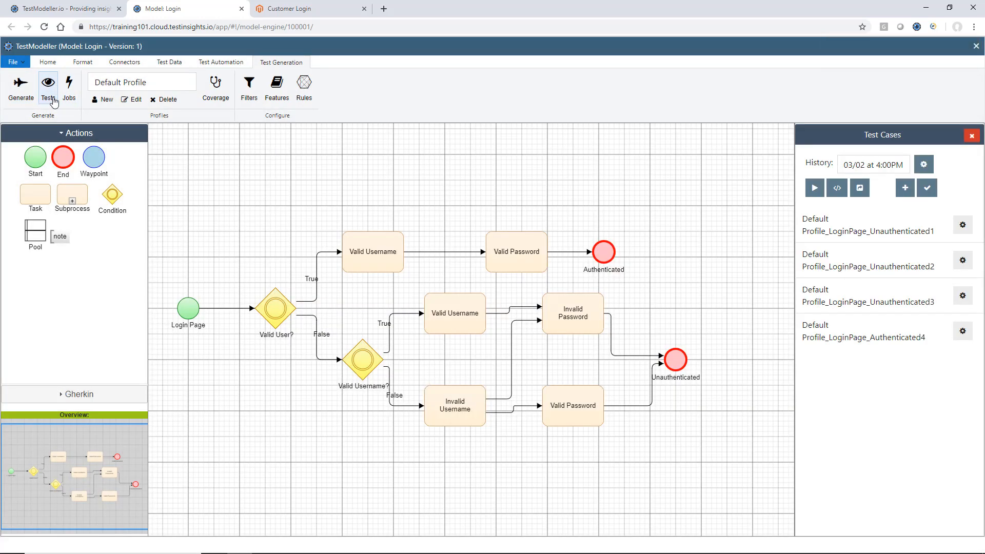
click(844, 221)
click(850, 264)
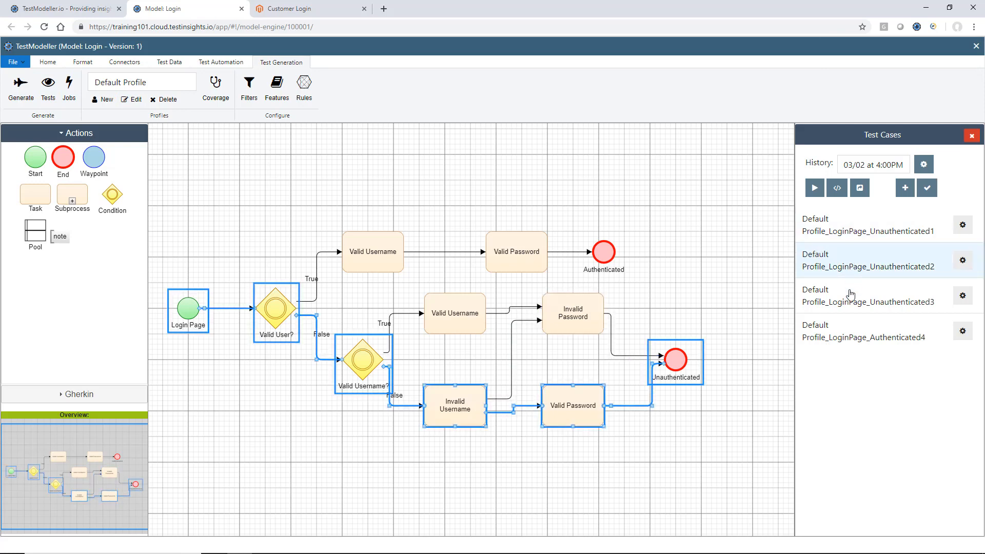
click(850, 296)
click(851, 329)
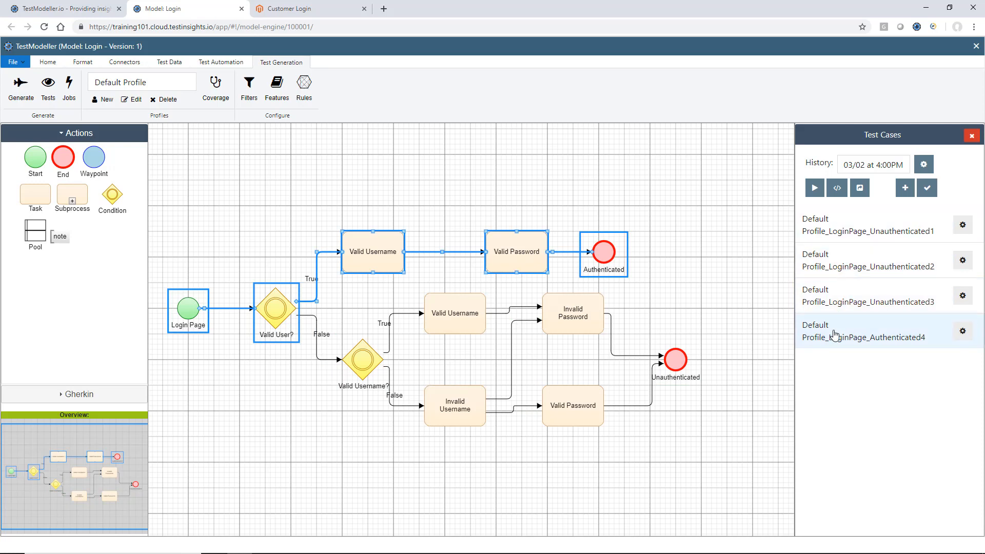
Download the automation for the generated test cases and show the data sheet of data-template.xlsx in a maximized Excel window.
click(836, 187)
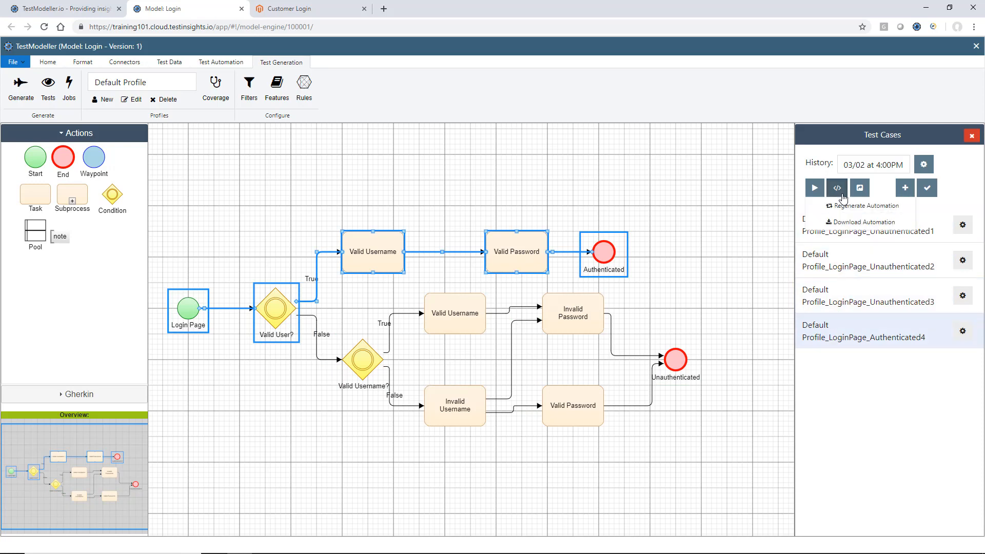
click(846, 222)
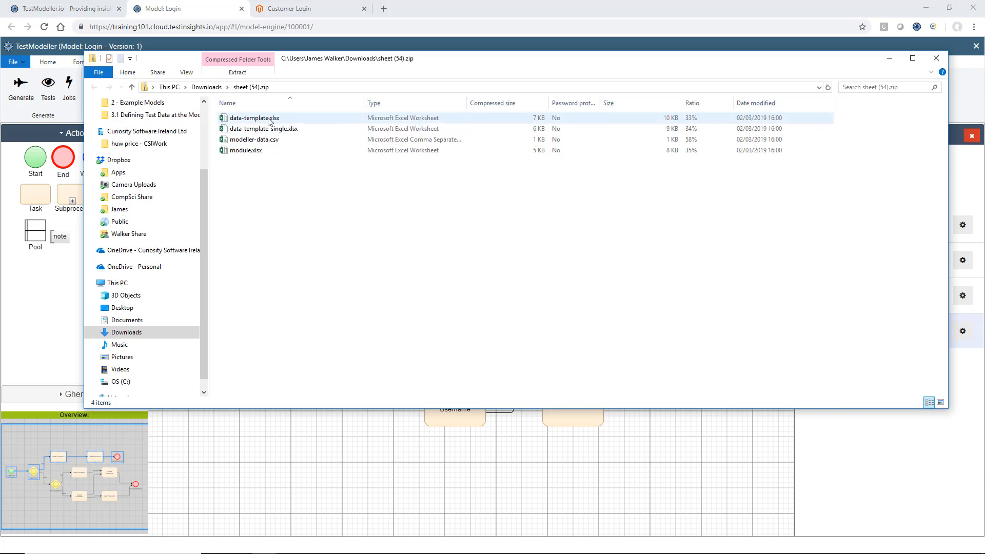
click(269, 121)
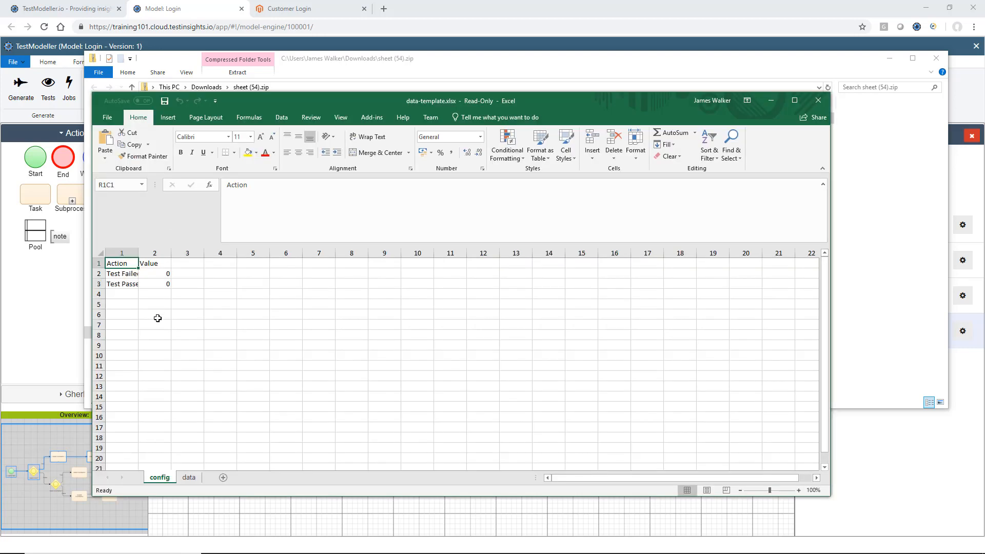
click(188, 481)
double_click(368, 97)
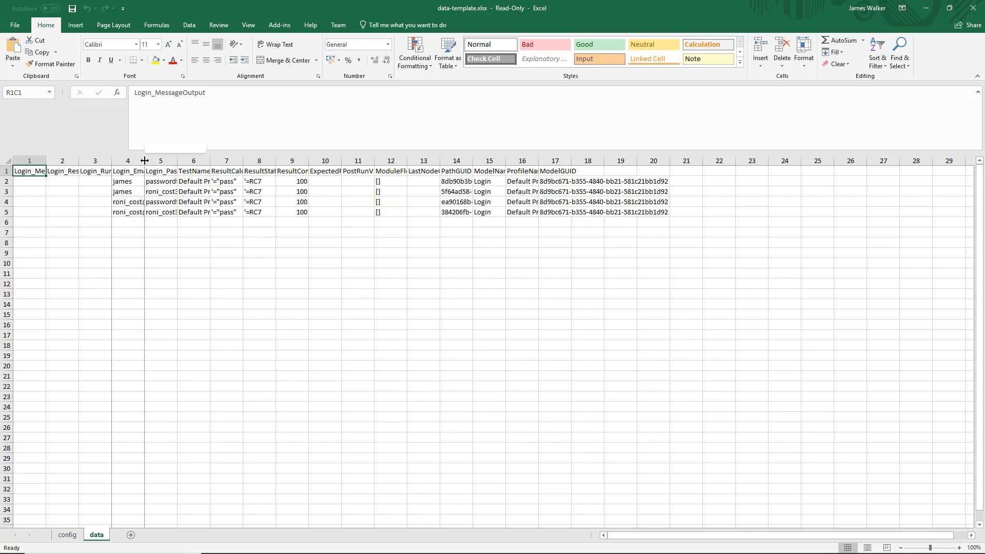
Fit the widths of the Login_Email, Login_Password and TestName columns to their contents.
double_click(144, 162)
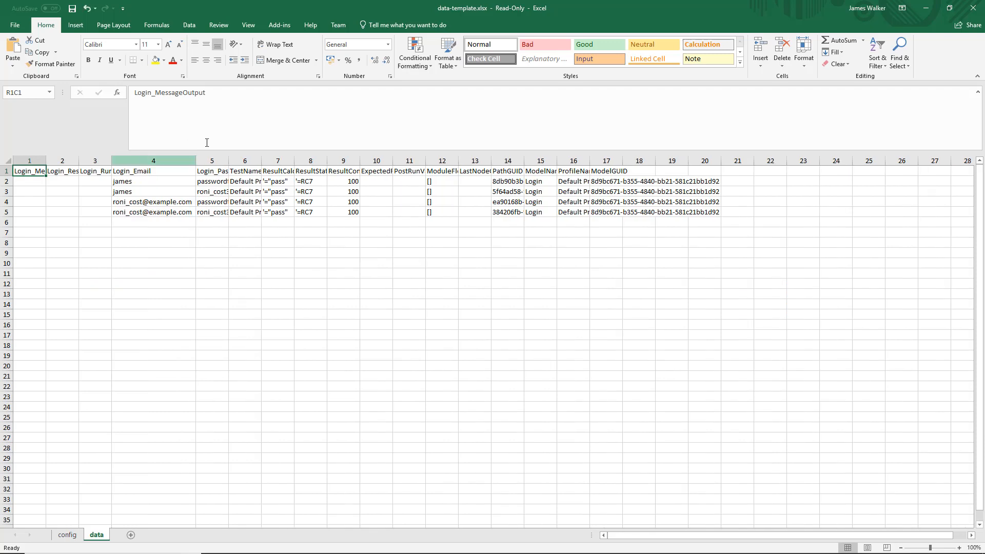
double_click(227, 161)
click(161, 173)
click(235, 170)
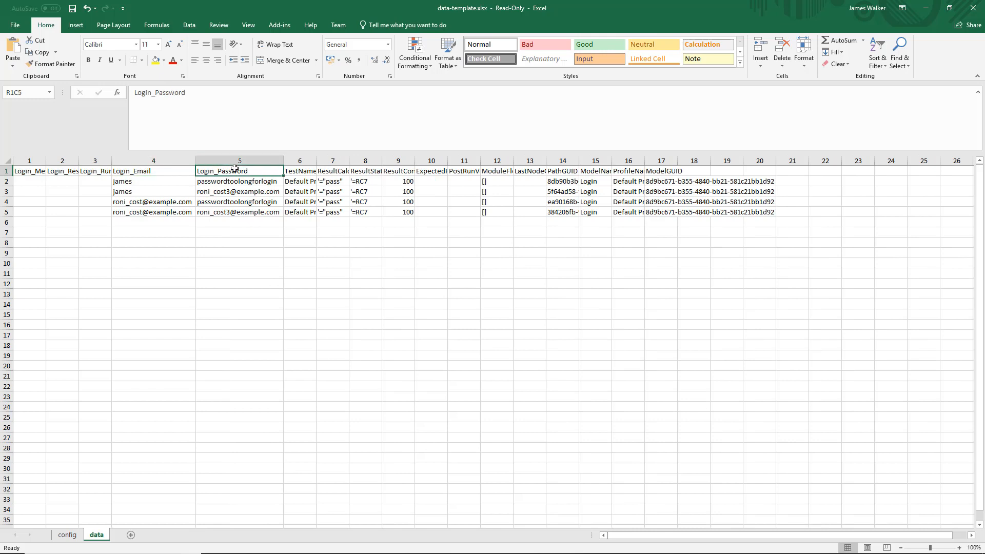
click(234, 189)
click(232, 180)
double_click(316, 161)
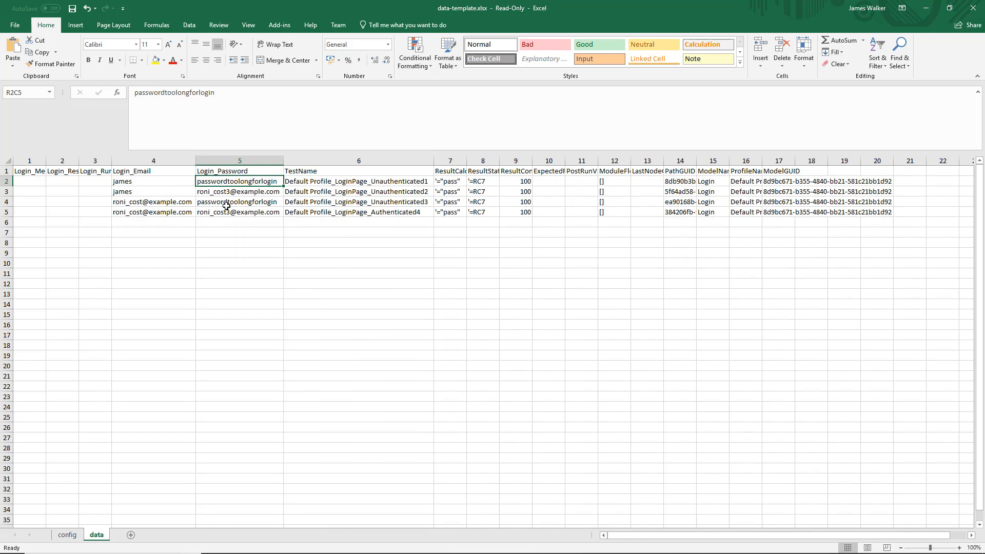
Compare the email and password combinations in the generated test rows and switch back to the Login model in TestModeller.
click(181, 206)
click(179, 210)
click(175, 193)
click(219, 193)
key(alt+Tab)
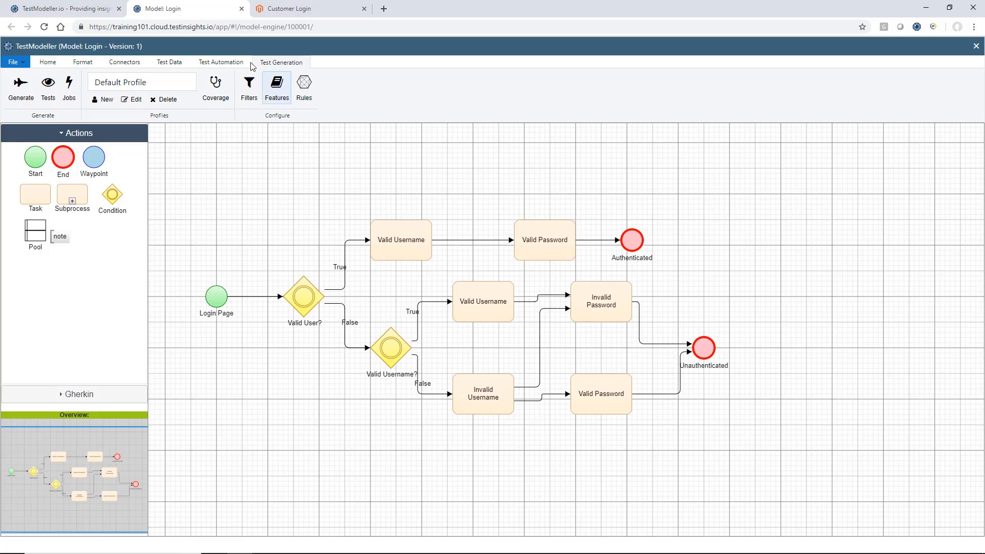